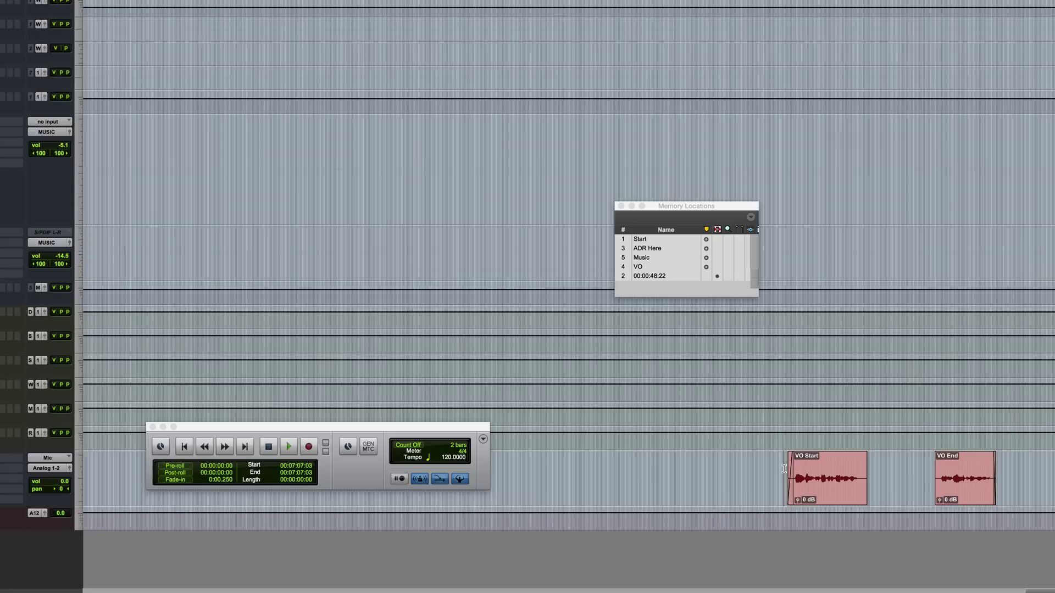
- Preview the VO clips, then select the 00:07:09:19–00:07:11:23 gap between VO Start and VO End and play it
{"action": "key", "text": "space"}
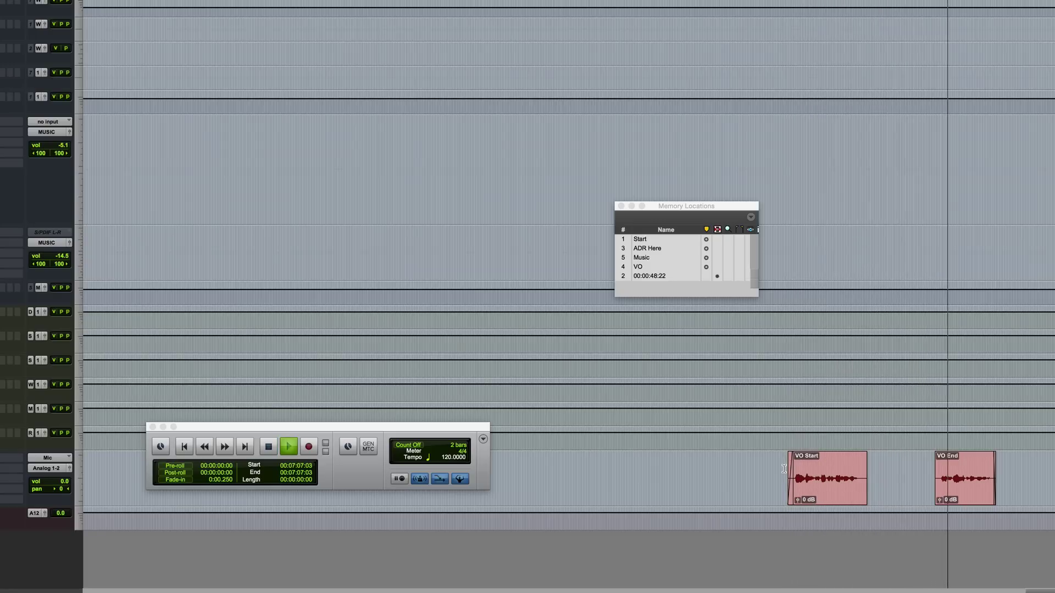
{"action": "key", "text": "space"}
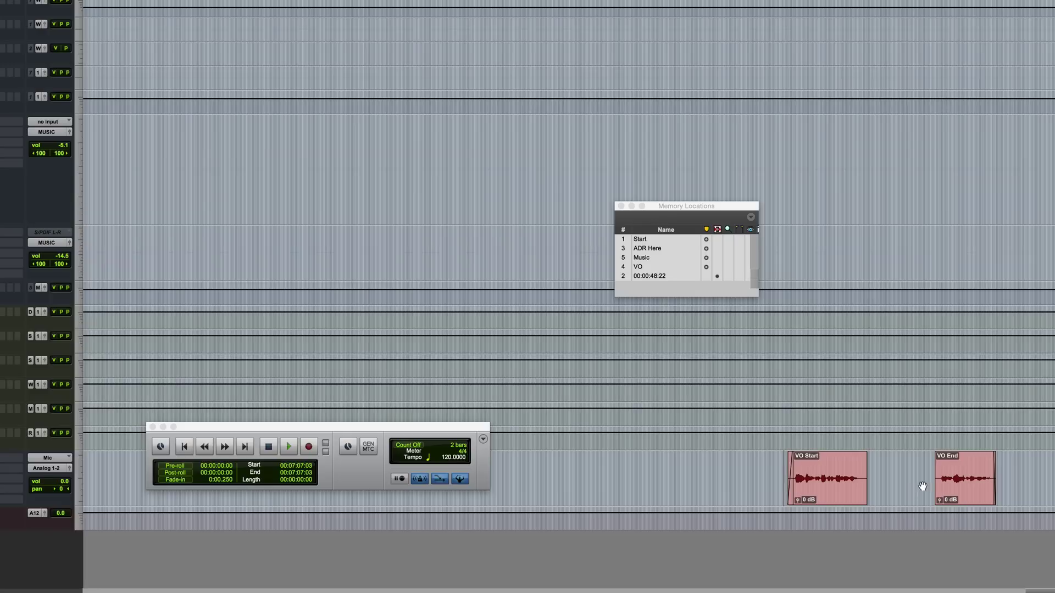
{"action": "left_click", "coordinate": [850, 469]}
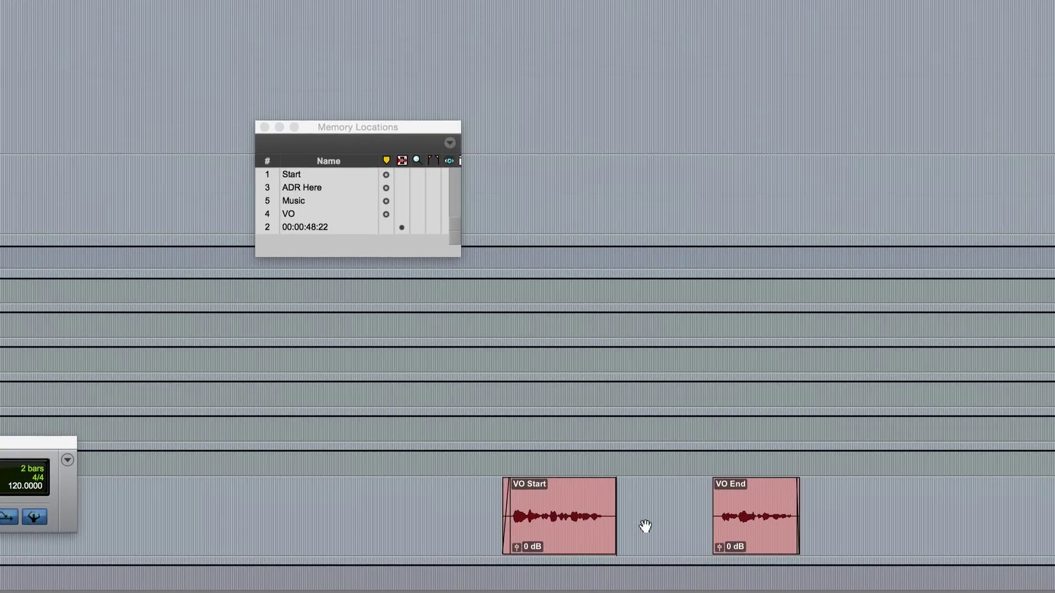
{"action": "key", "text": "shift+Tab"}
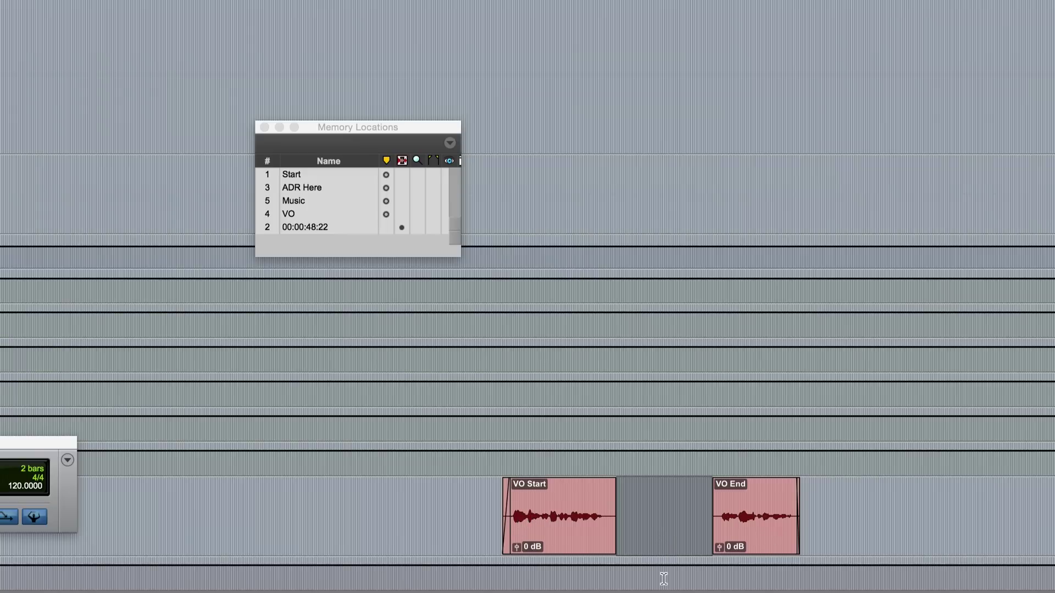
{"action": "key", "text": "space"}
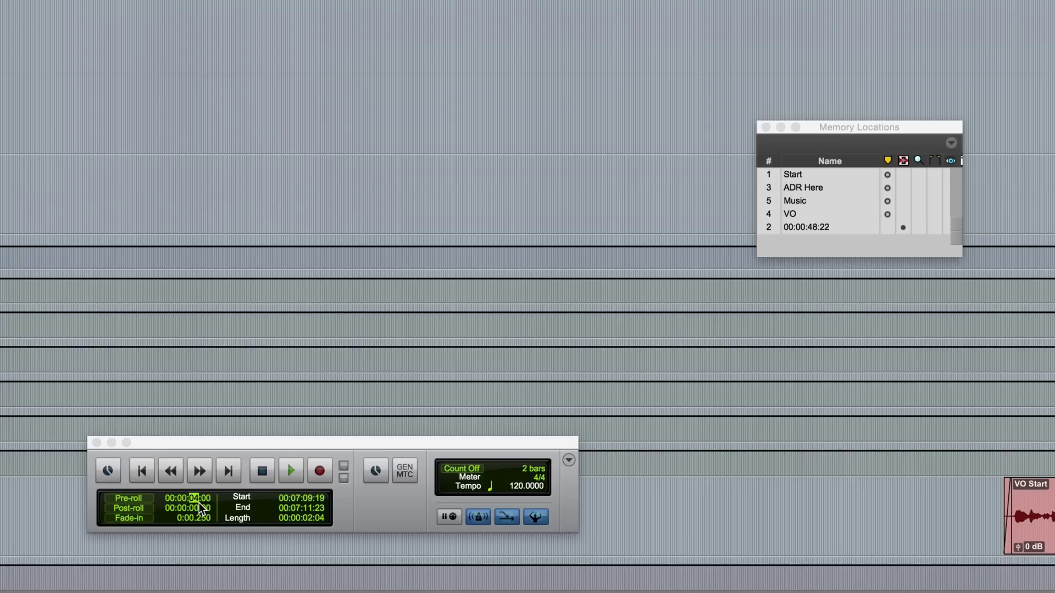
- Enter 00:00:04:00 for both pre-roll and post-roll in the Transport
{"action": "key", "text": "Return"}
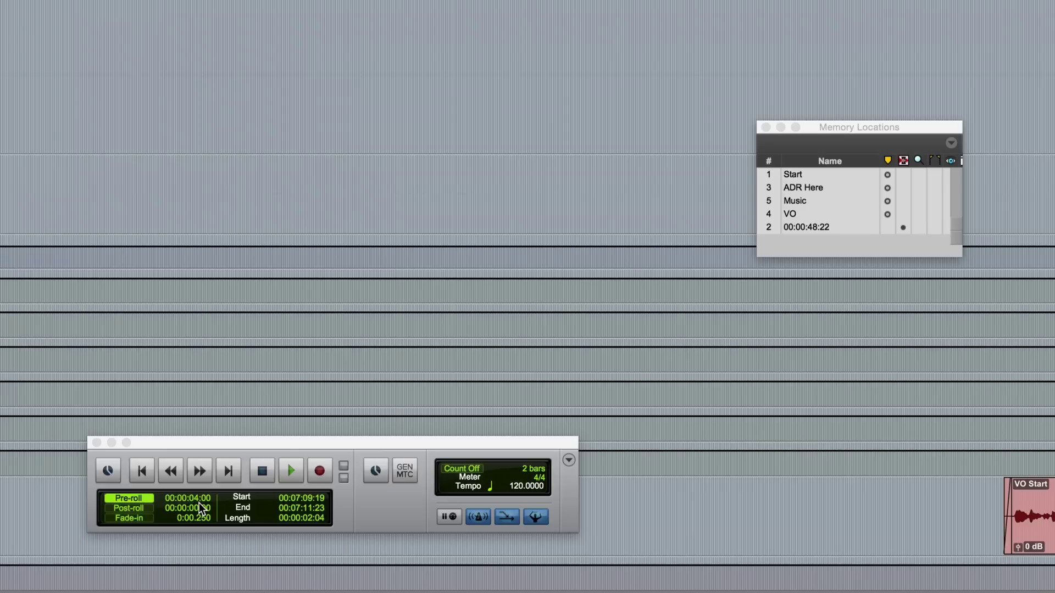
{"action": "left_click", "coordinate": [140, 499]}
{"action": "key", "text": "Return"}
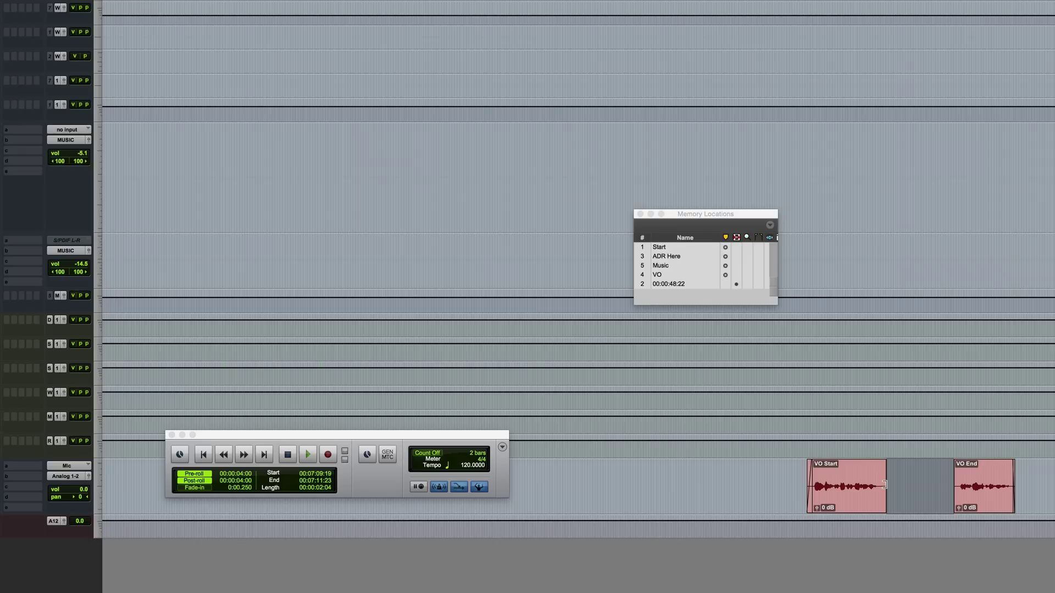
- Preview the gap with its 4-second rolls, record-enable the VO track, and re-enable post-roll
{"action": "key", "text": "space"}
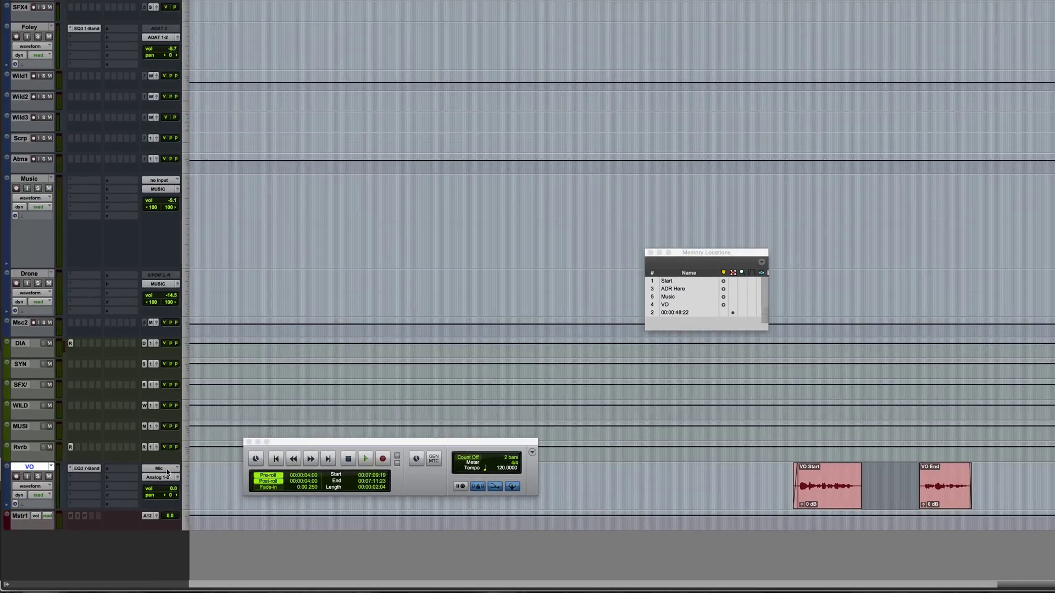
{"action": "left_click", "coordinate": [16, 477]}
{"action": "left_click", "coordinate": [270, 482]}
- Record a take over the gap with pre- and post-roll, producing the VO_03 clip
{"action": "key", "text": "space"}
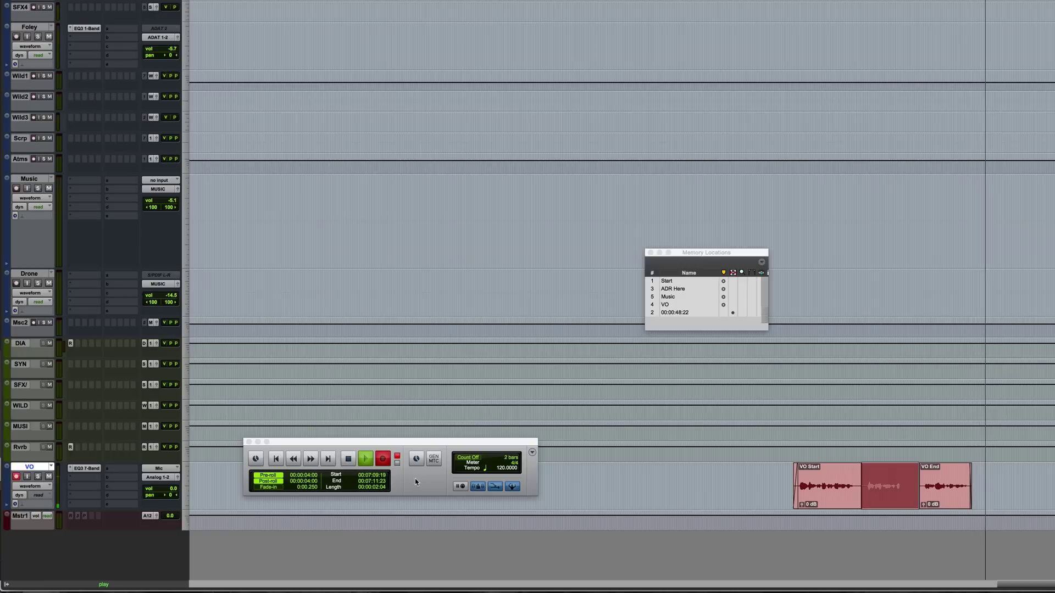
{"action": "key", "text": "space"}
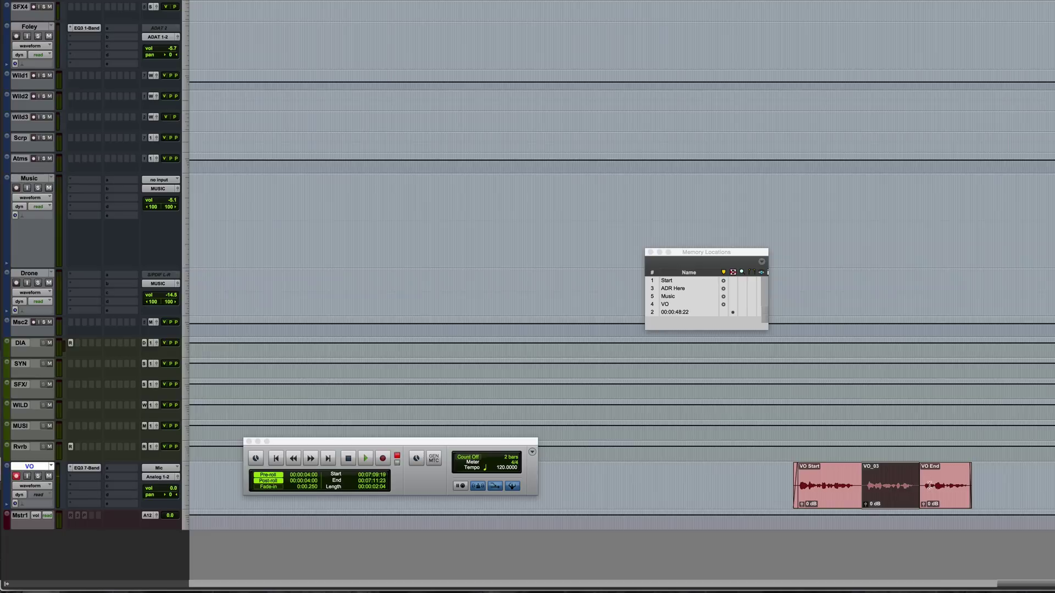
- Deselect VO_03, disable pre- and post-roll, and play the VO clips from VO Start's beginning
{"action": "left_click", "coordinate": [743, 479]}
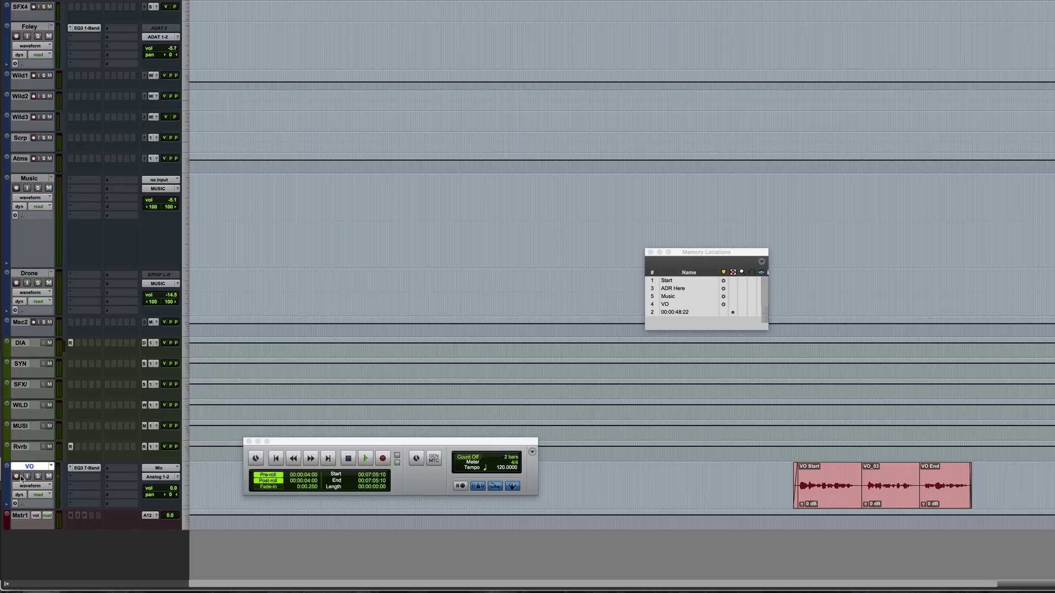
{"action": "left_click", "coordinate": [273, 481]}
{"action": "key", "text": "Tab"}
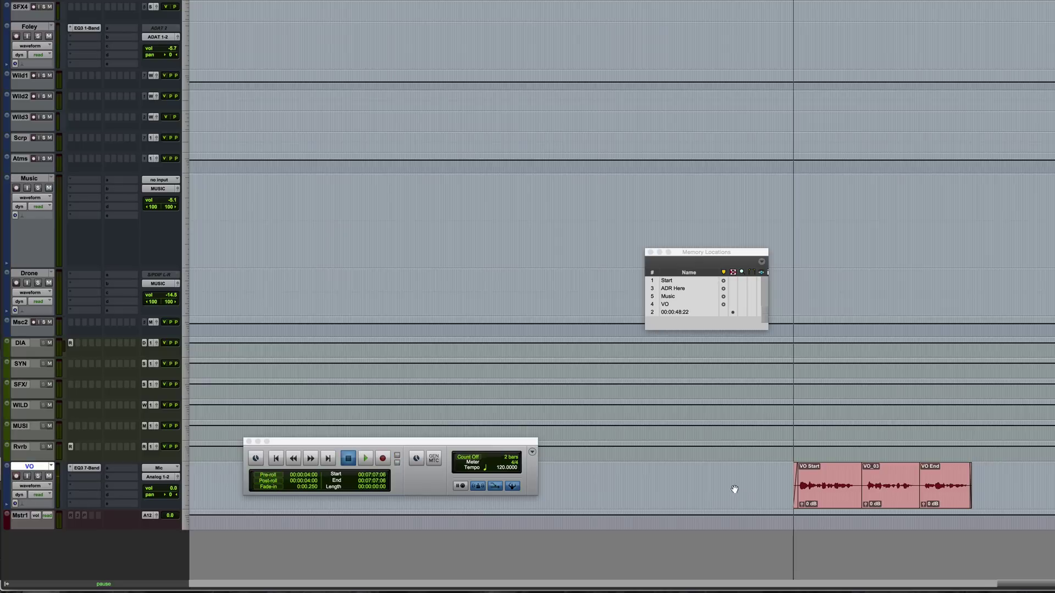
{"action": "key", "text": "space"}
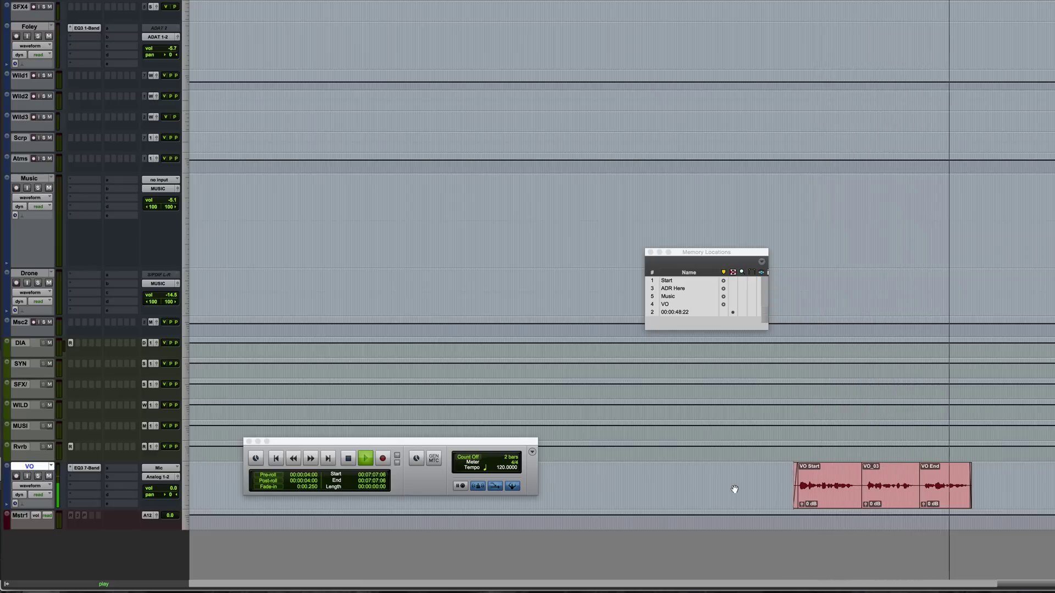
{"action": "key", "text": "space"}
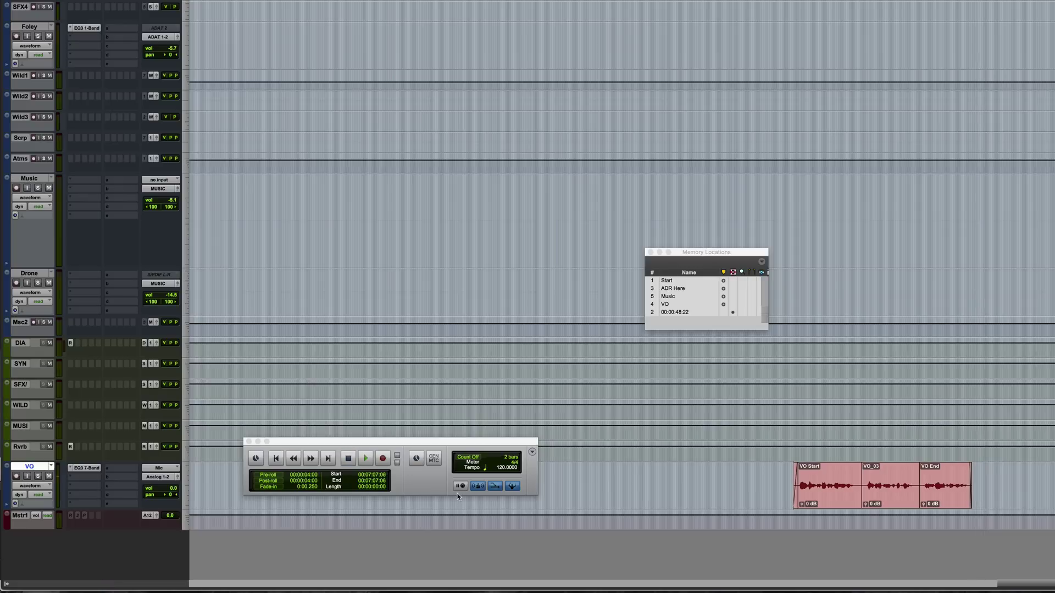
- Jump to the Music memory location, solo the Music track and set its automation to Off
{"action": "left_click", "coordinate": [679, 297]}
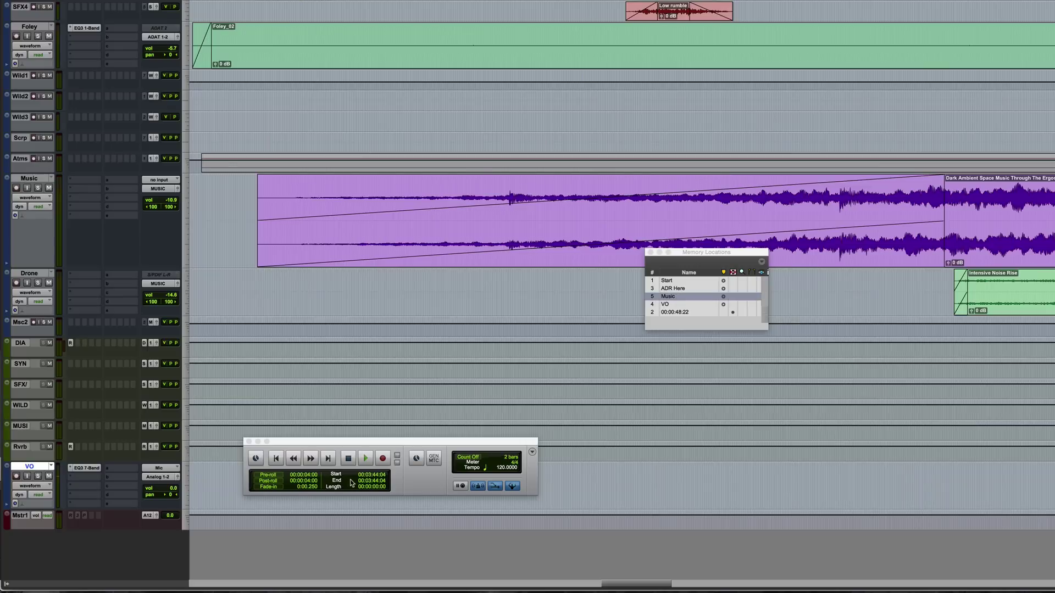
{"action": "left_click", "coordinate": [739, 295]}
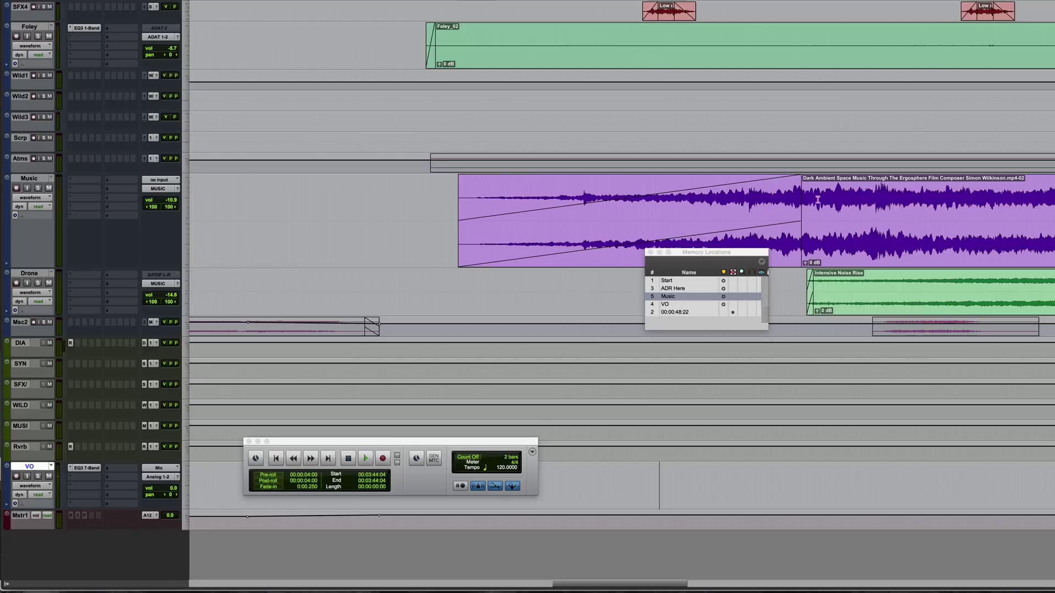
{"action": "left_click", "coordinate": [39, 189]}
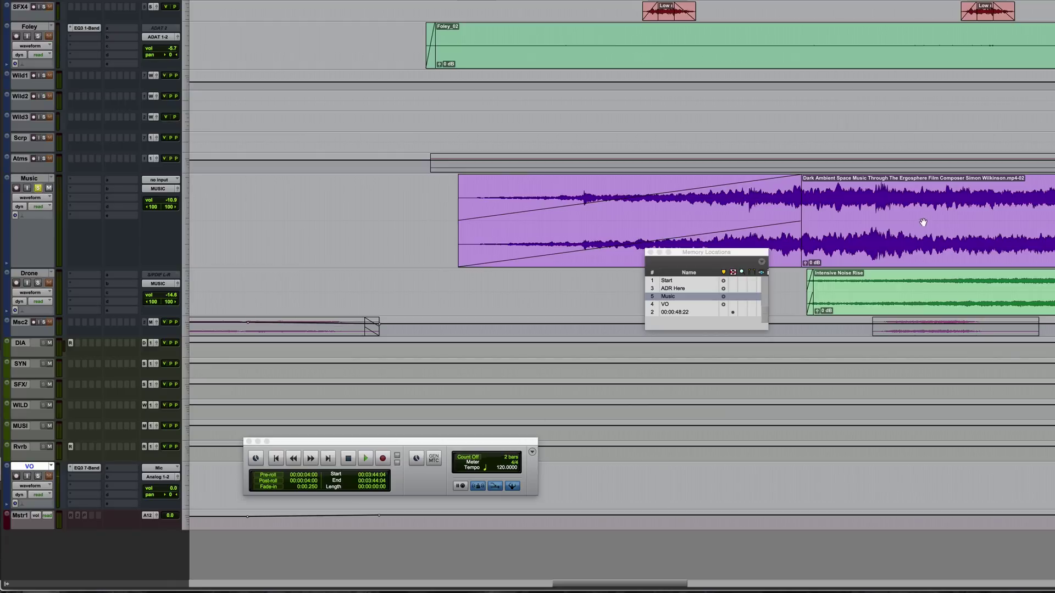
{"action": "left_click", "coordinate": [40, 207]}
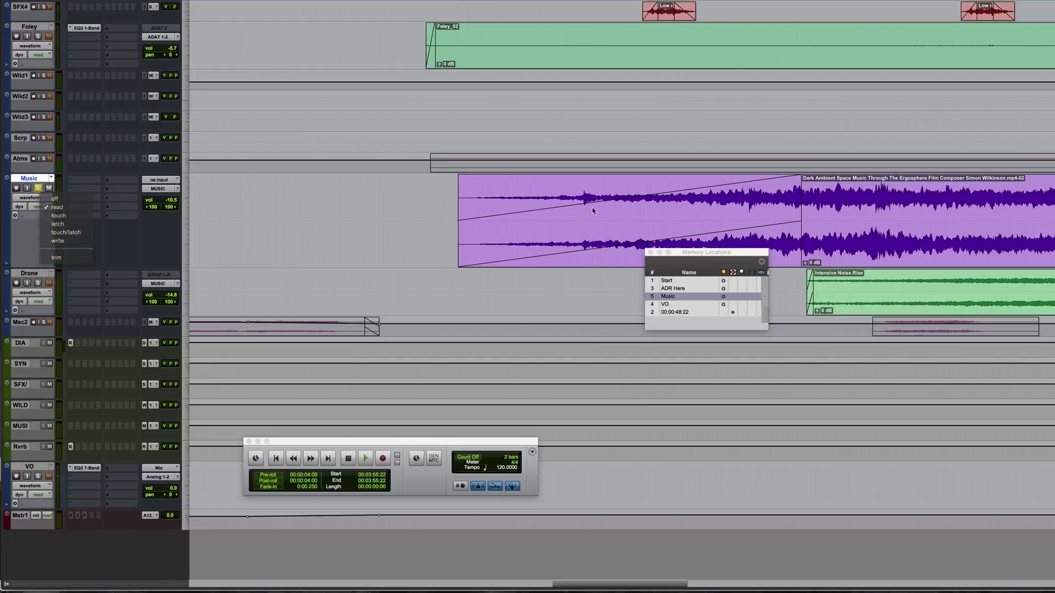
{"action": "left_click", "coordinate": [49, 198]}
- Audition the music, then select 00:04:00:09 to 00:04:07:09 in the Dark Ambient clip
{"action": "key", "text": "super+bracketleft"}
{"action": "key", "text": "space"}
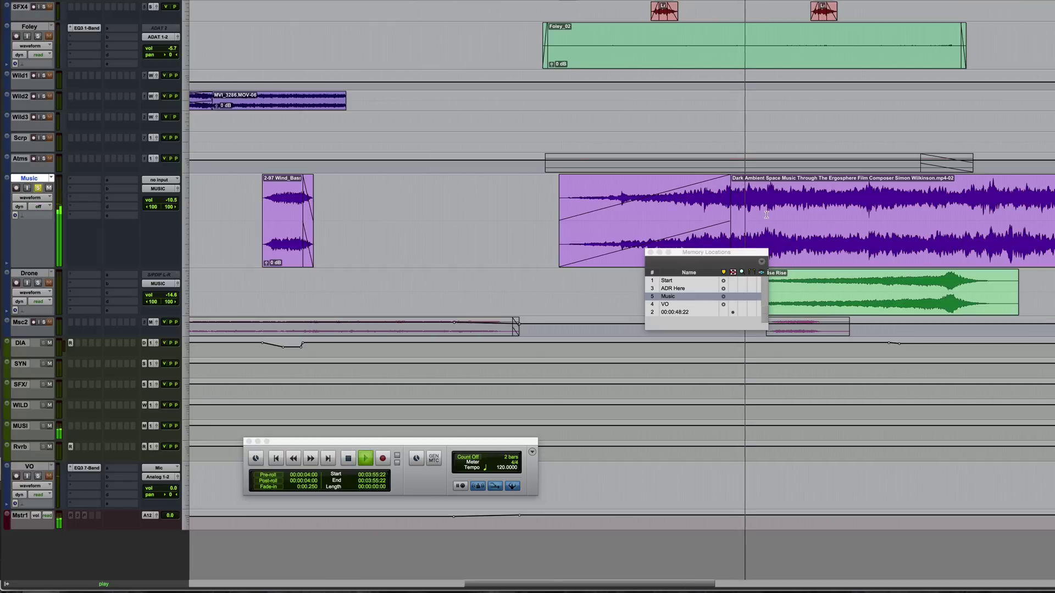
{"action": "key", "text": "space"}
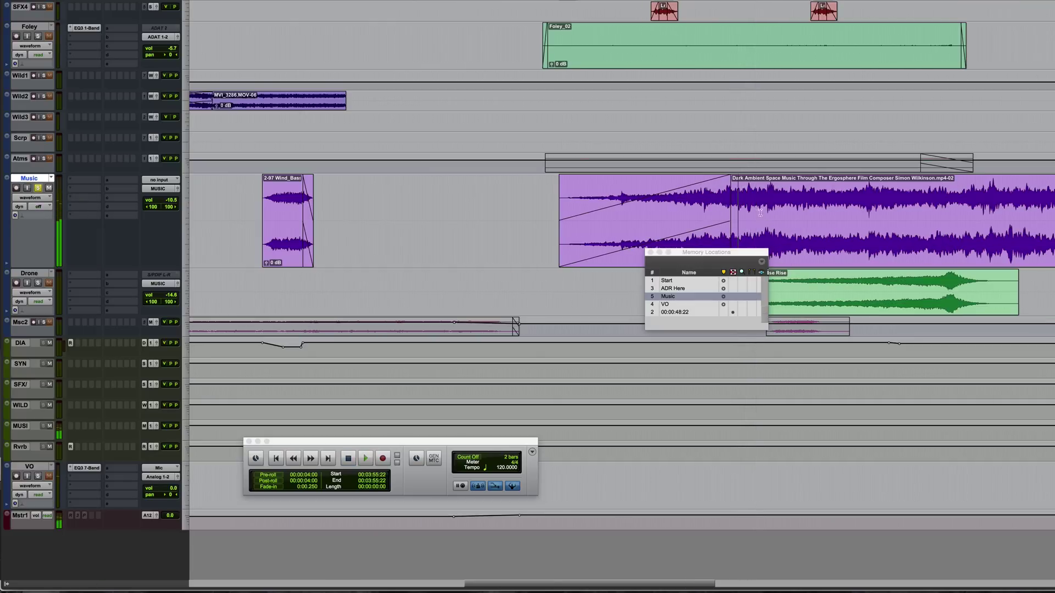
{"action": "left_click_drag", "start_coordinate": [756, 216], "coordinate": [821, 218]}
{"action": "left_click_drag", "start_coordinate": [660, 252], "coordinate": [688, 383]}
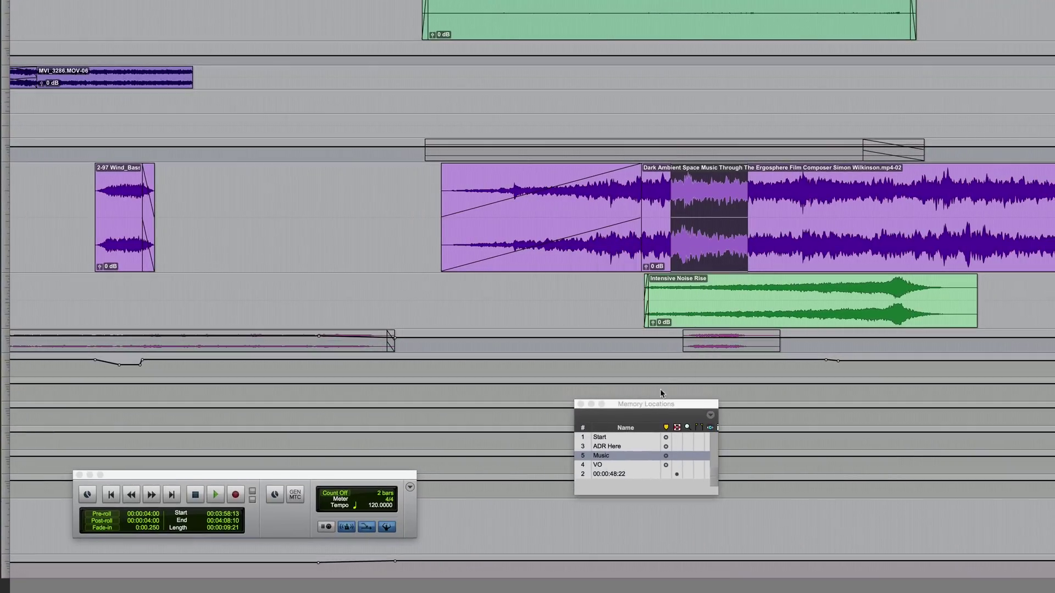
{"action": "key", "text": "super+bracketright"}
{"action": "left_click_drag", "start_coordinate": [696, 205], "coordinate": [587, 225]}
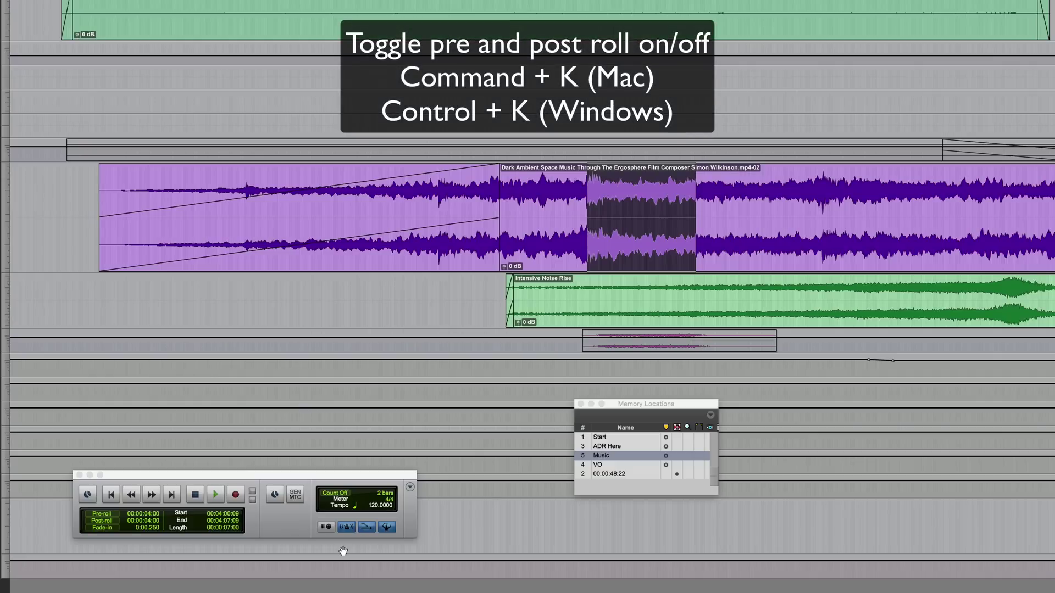
- Enable pre-roll and post-roll with Ctrl+K for the seven-second music selection
{"action": "key", "text": "ctrl+k"}
{"action": "key", "text": "ctrl+k"}
{"action": "key", "text": "ctrl+k"}
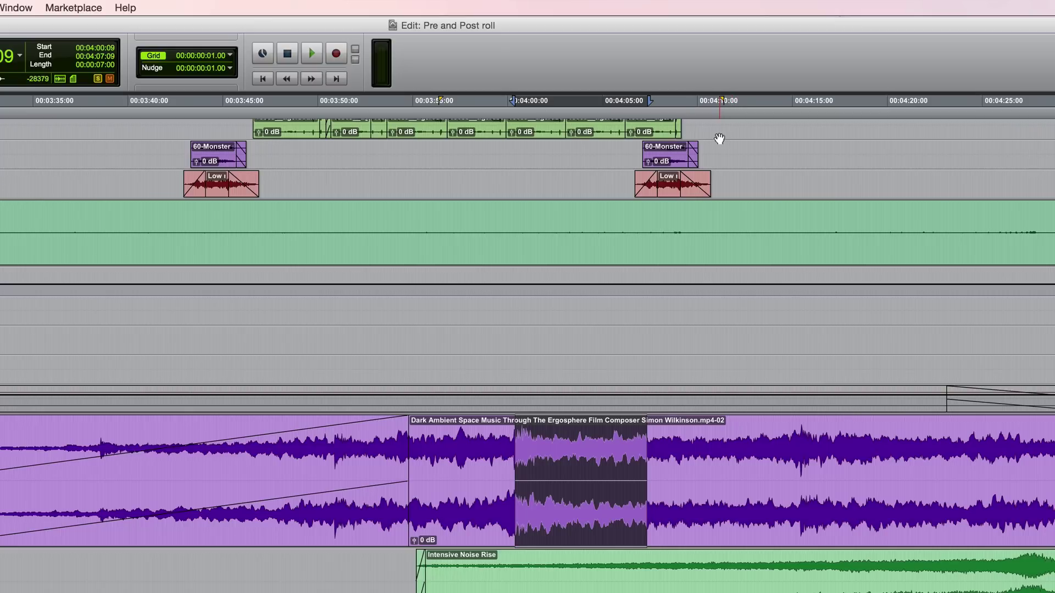
{"action": "scroll", "coordinate": [719, 137], "scroll_direction": "up", "scroll_amount": 3}
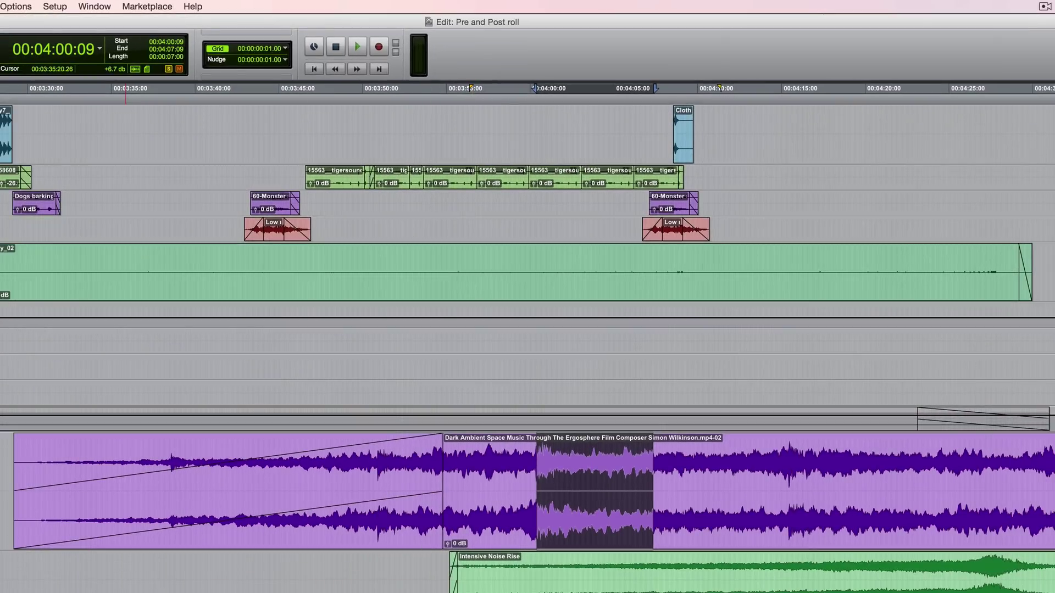
- Show the Transport and drag the ruler flags to pre-roll 00:00:10:03 and post-roll 00:00:07:03
{"action": "key", "text": "super+1"}
{"action": "left_click_drag", "start_coordinate": [305, 304], "coordinate": [302, 223]}
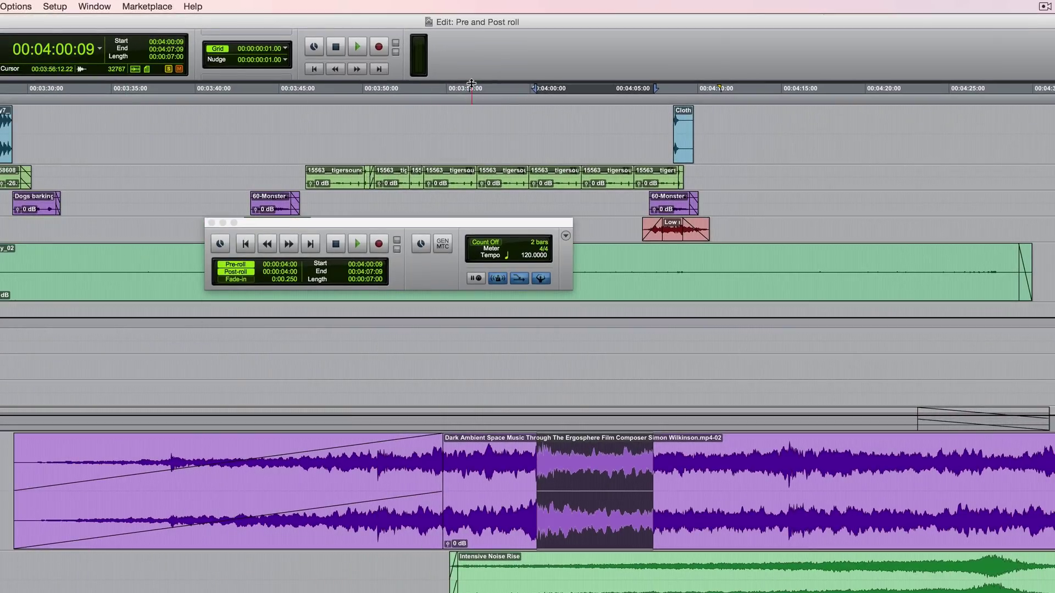
{"action": "left_click_drag", "start_coordinate": [473, 90], "coordinate": [13, 125]}
{"action": "left_click_drag", "start_coordinate": [721, 90], "coordinate": [823, 93]}
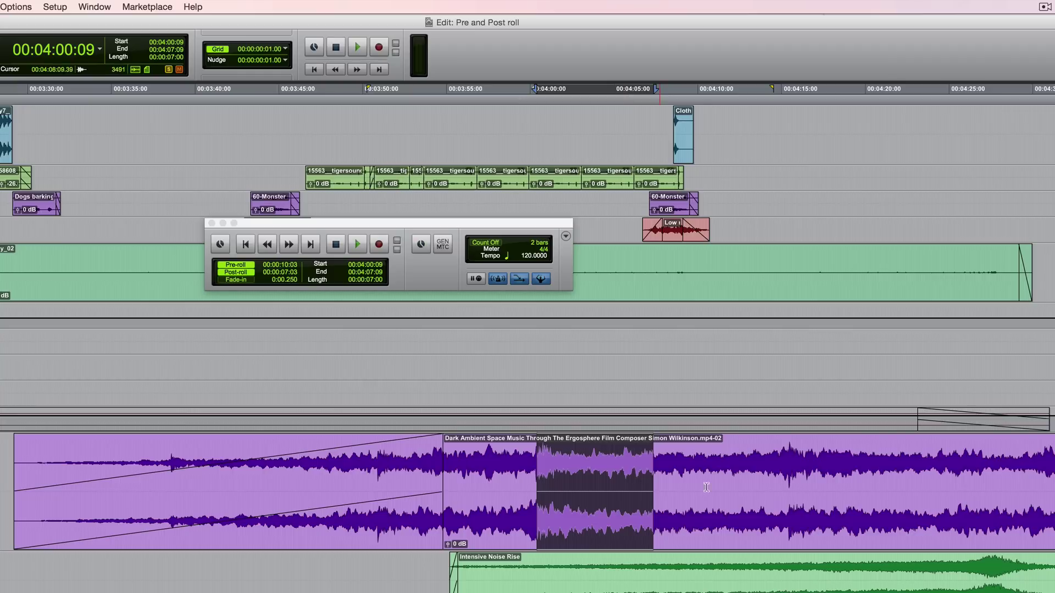
- Option-click the ruler after the selection to shorten post-roll to 00:00:06:02
{"action": "left_click", "coordinate": [755, 473], "text": "alt"}
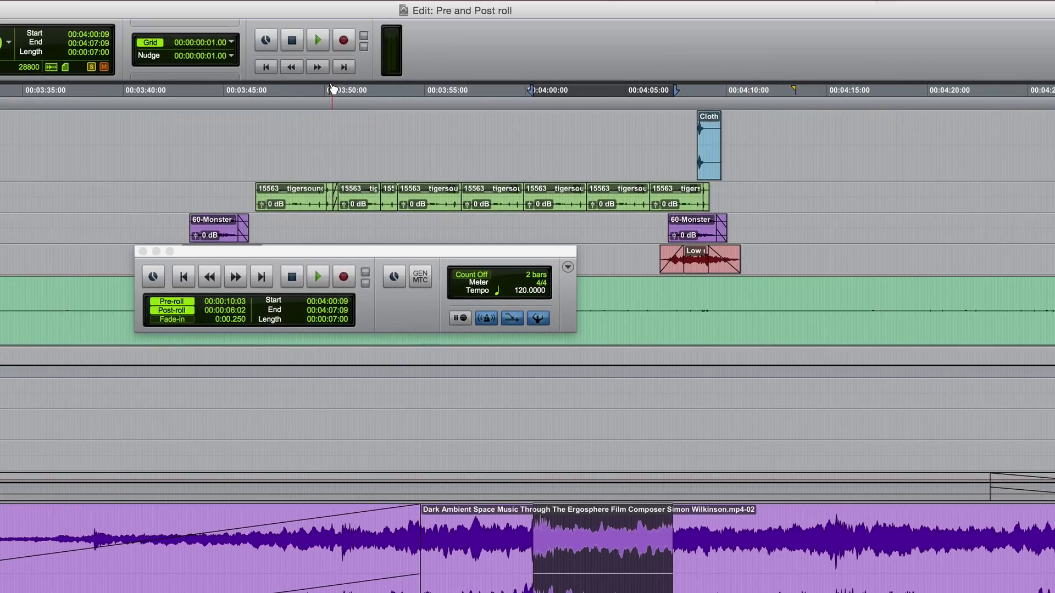
- Shorten both roll flags, then Option-drag the pre-roll flag so both rolls match at 00:00:06:17
{"action": "left_click_drag", "start_coordinate": [333, 90], "coordinate": [398, 89]}
{"action": "left_click_drag", "start_coordinate": [778, 89], "coordinate": [708, 90]}
{"action": "left_click", "coordinate": [399, 89]}
{"action": "mouse_move", "coordinate": [400, 89]}
{"action": "left_mouse_down"}
{"action": "mouse_move", "coordinate": [357, 91]}
{"action": "mouse_move", "coordinate": [524, 91]}
{"action": "mouse_move", "coordinate": [389, 93]}
{"action": "mouse_move", "coordinate": [444, 93]}
{"action": "mouse_move", "coordinate": [400, 94]}
{"action": "left_mouse_up"}
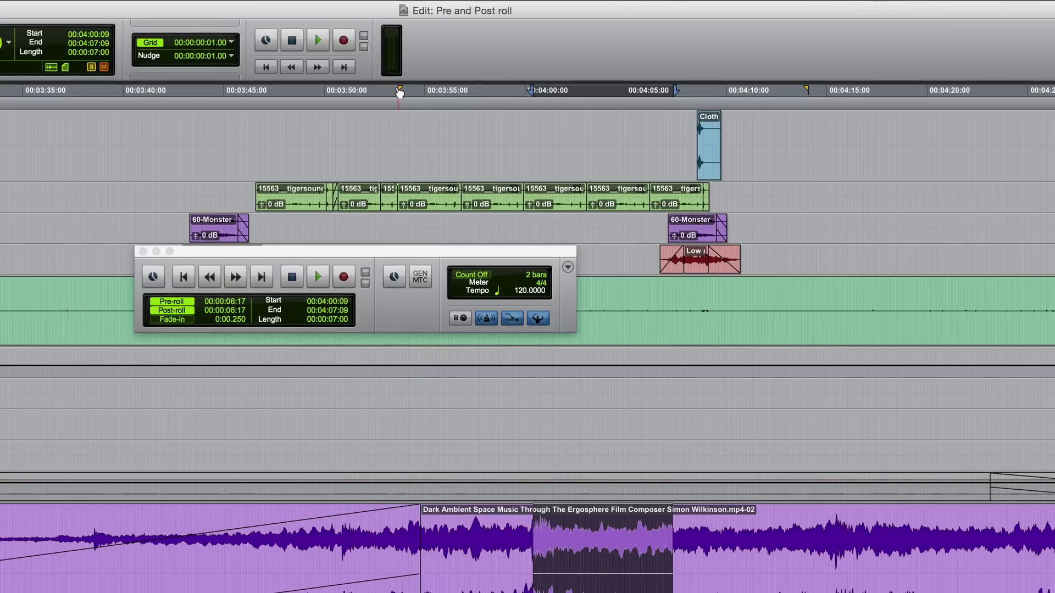
- Enter 00:00:02:00 for pre-roll and 00:00:05:00 for post-roll in the Transport fields
{"action": "left_click", "coordinate": [235, 302]}
{"action": "key", "text": "Return"}
{"action": "left_click", "coordinate": [236, 314]}
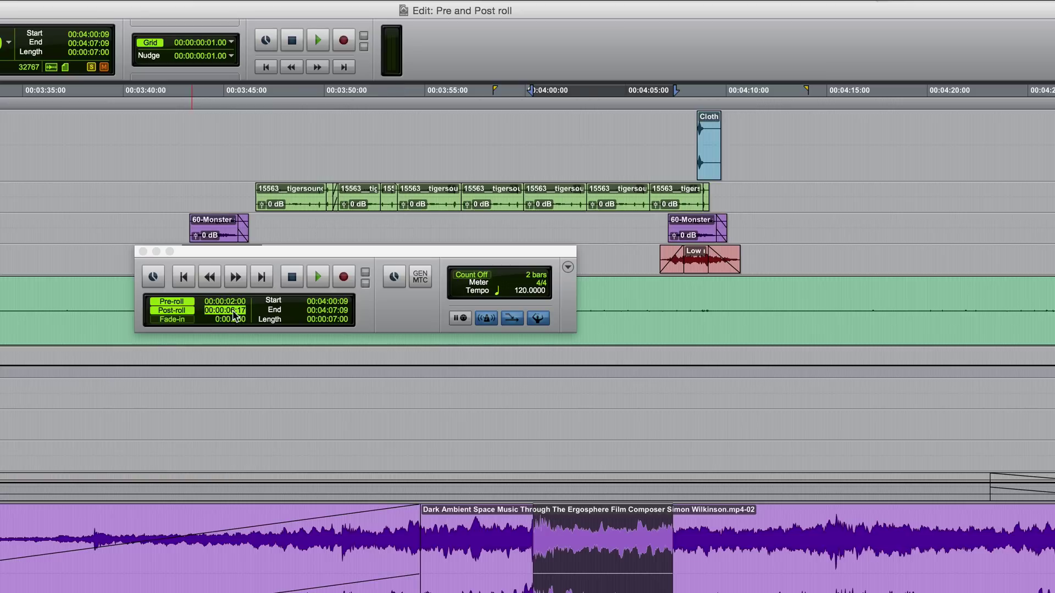
{"action": "key", "text": "Return"}
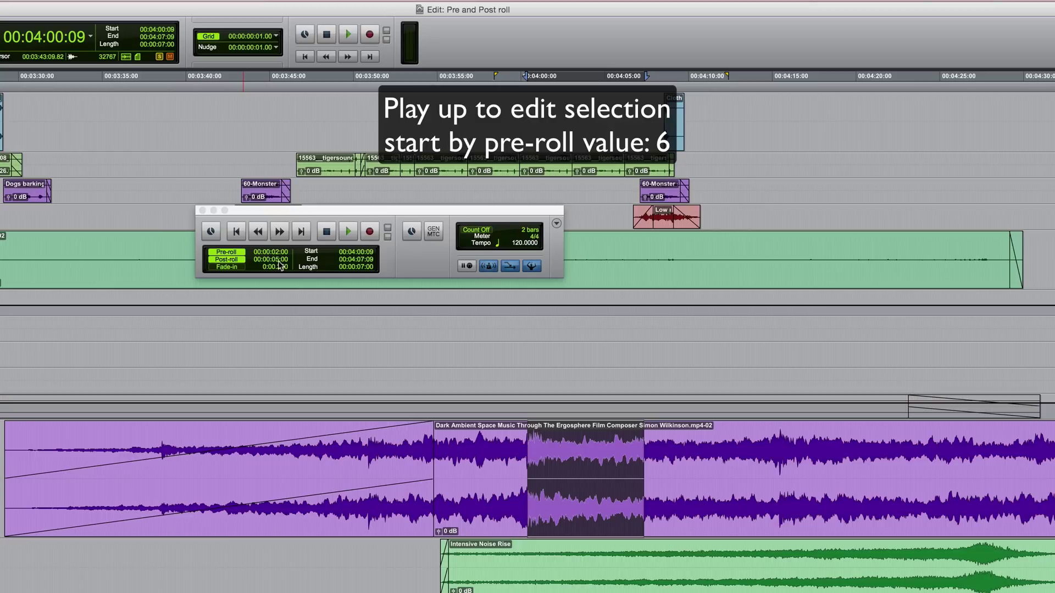
{"action": "key", "text": "space"}
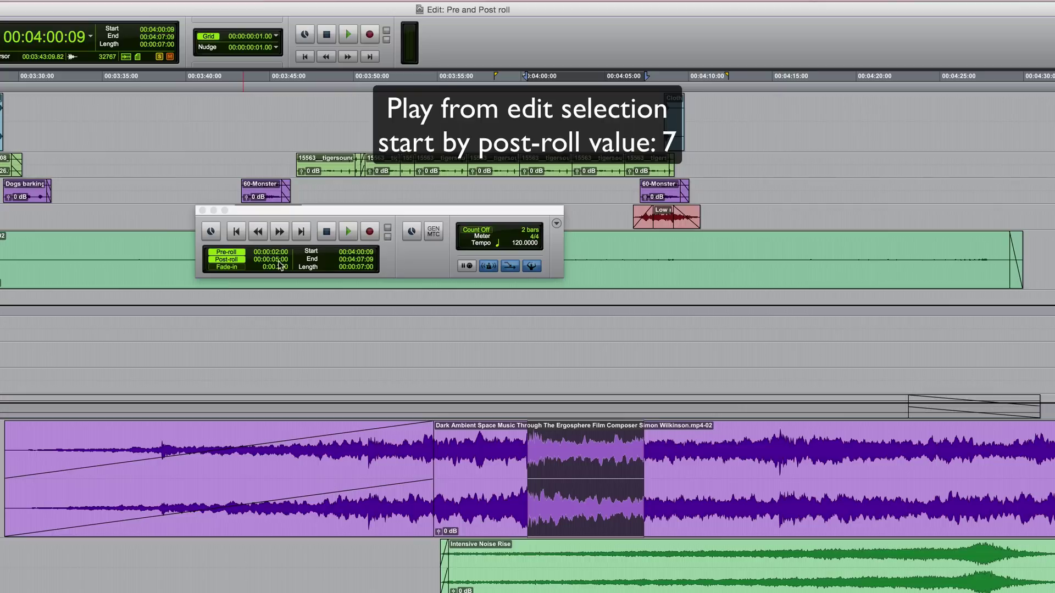
{"action": "key", "text": "super+alt+Right"}
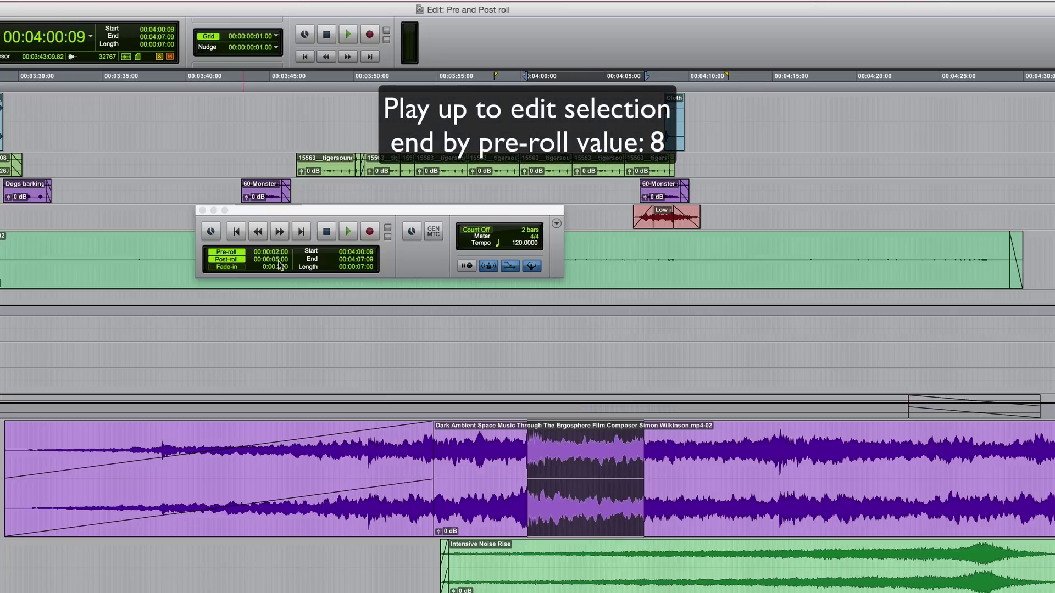
{"action": "key", "text": "alt+Right"}
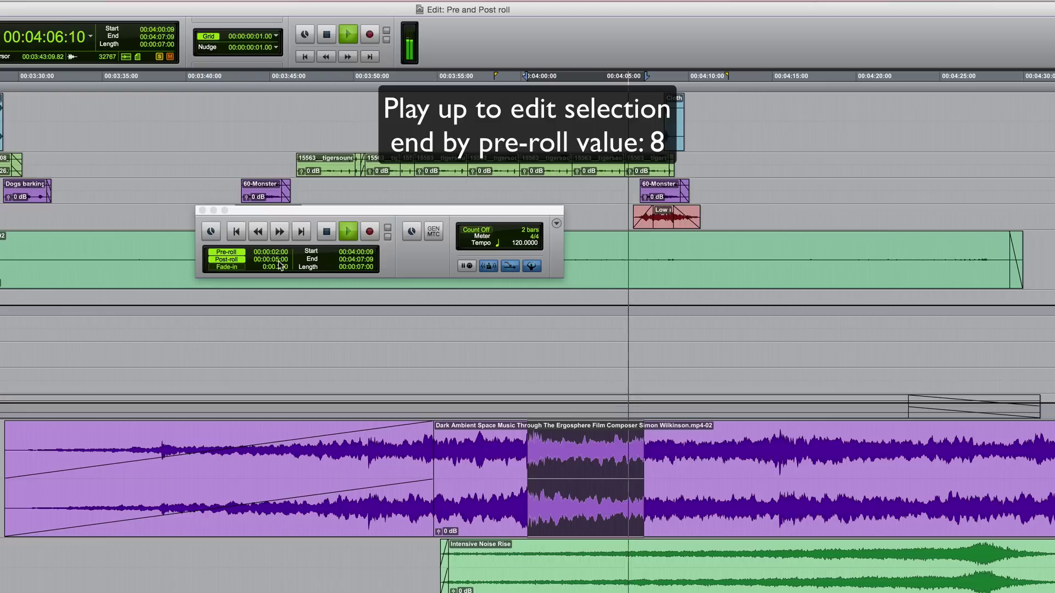
{"action": "key", "text": "space"}
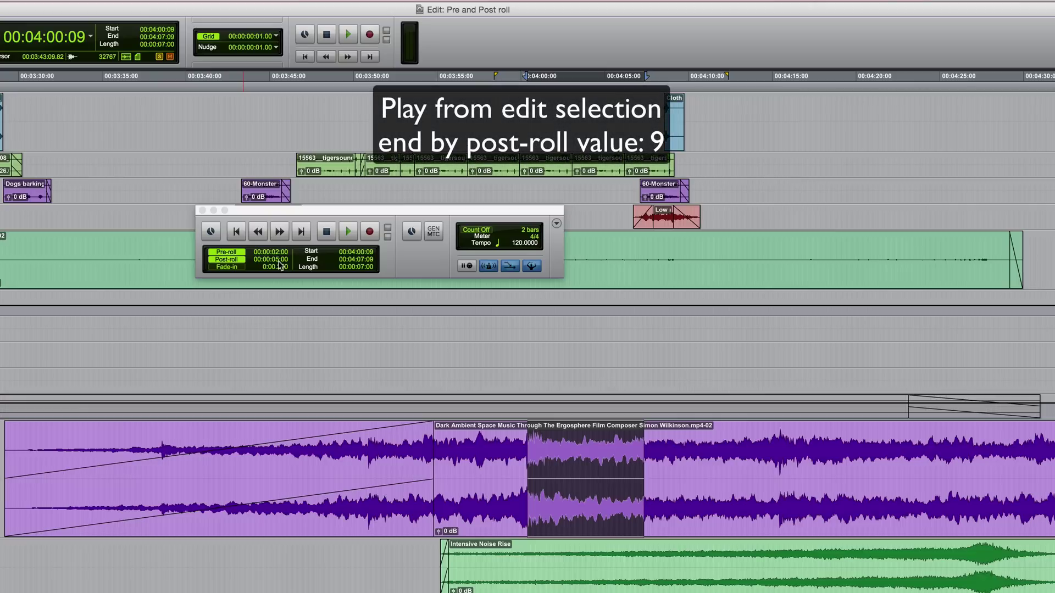
{"action": "key", "text": "alt+Right"}
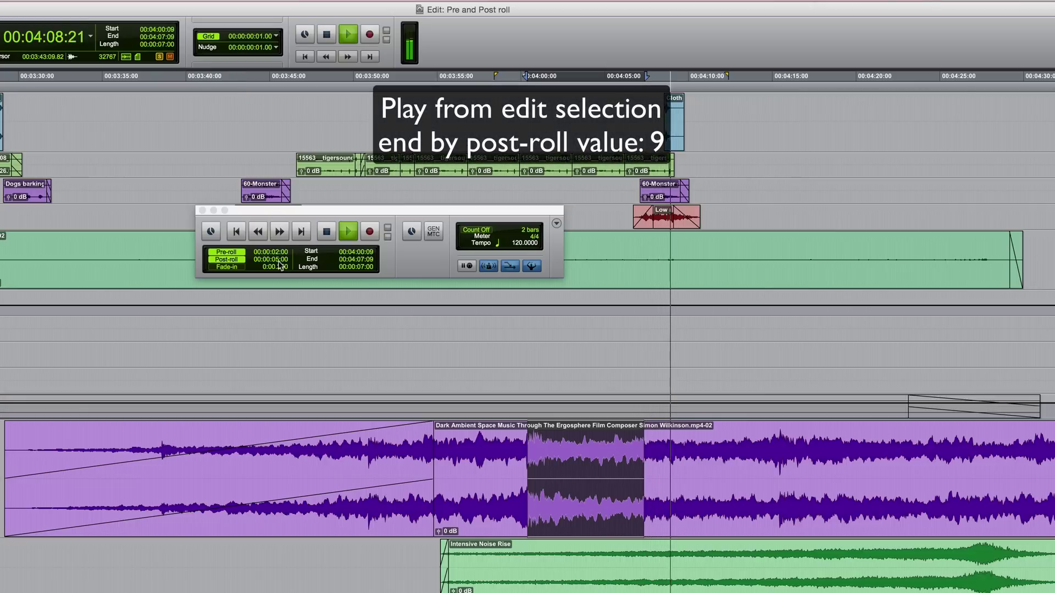